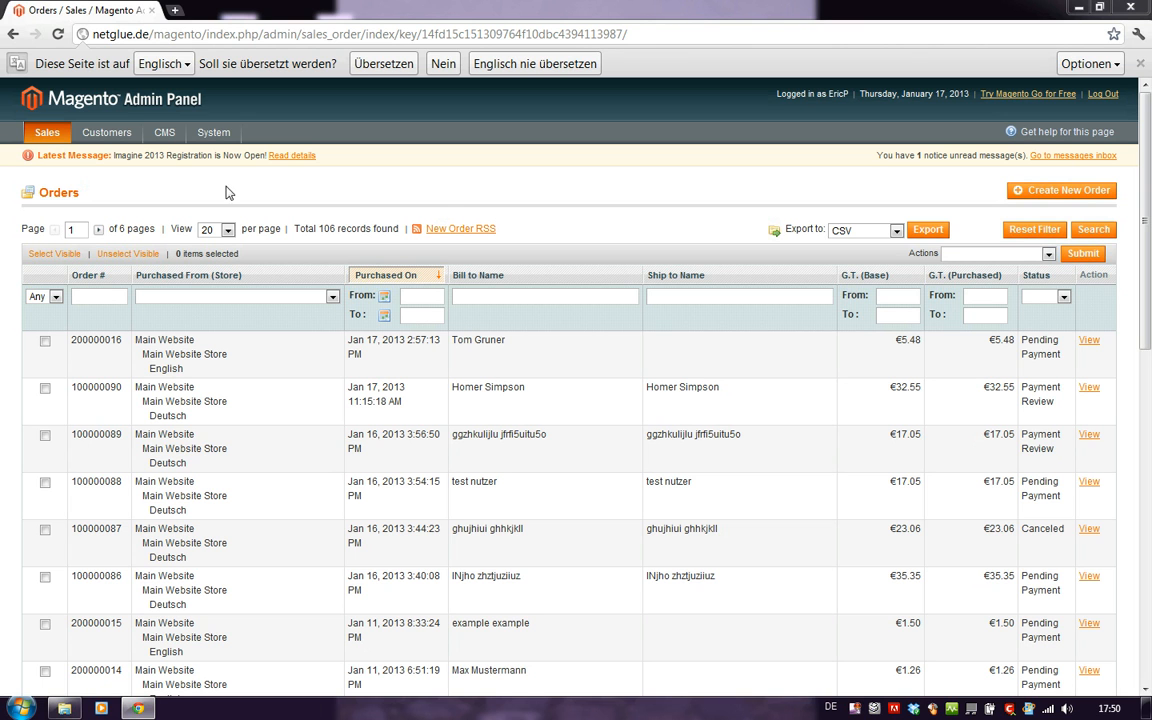
# Create and save a product tax class named "value added tax registered goods 19%".
pyautogui.moveTo(45, 132)
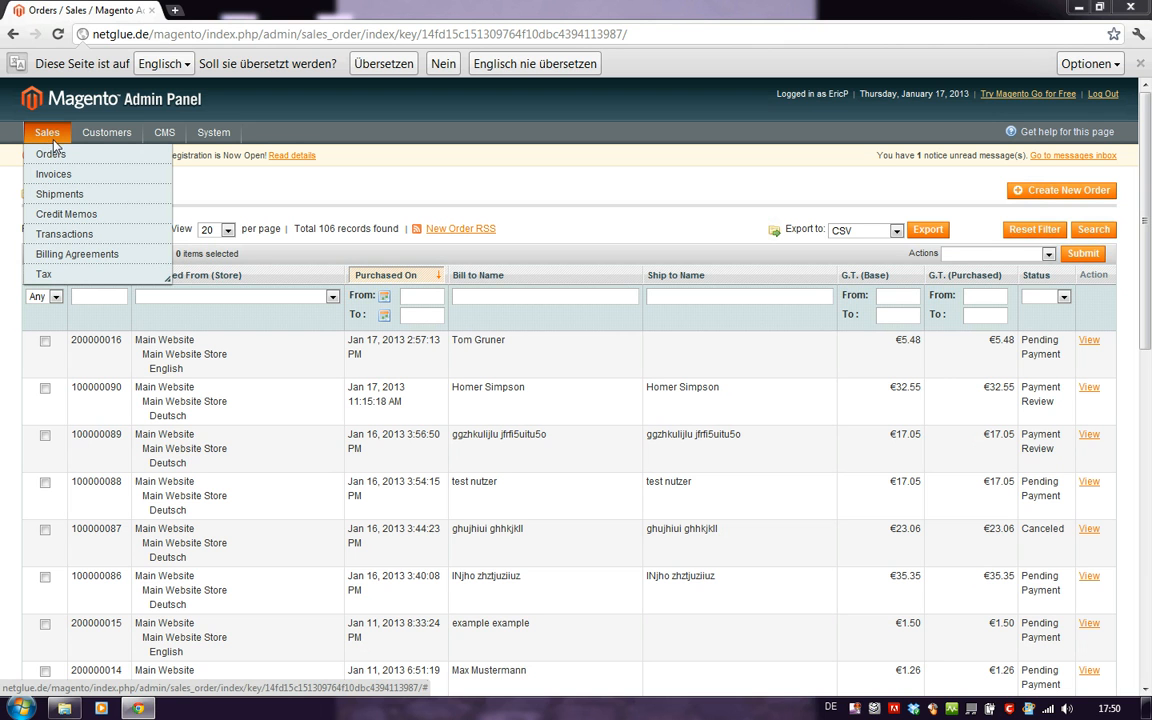
pyautogui.moveTo(83, 277)
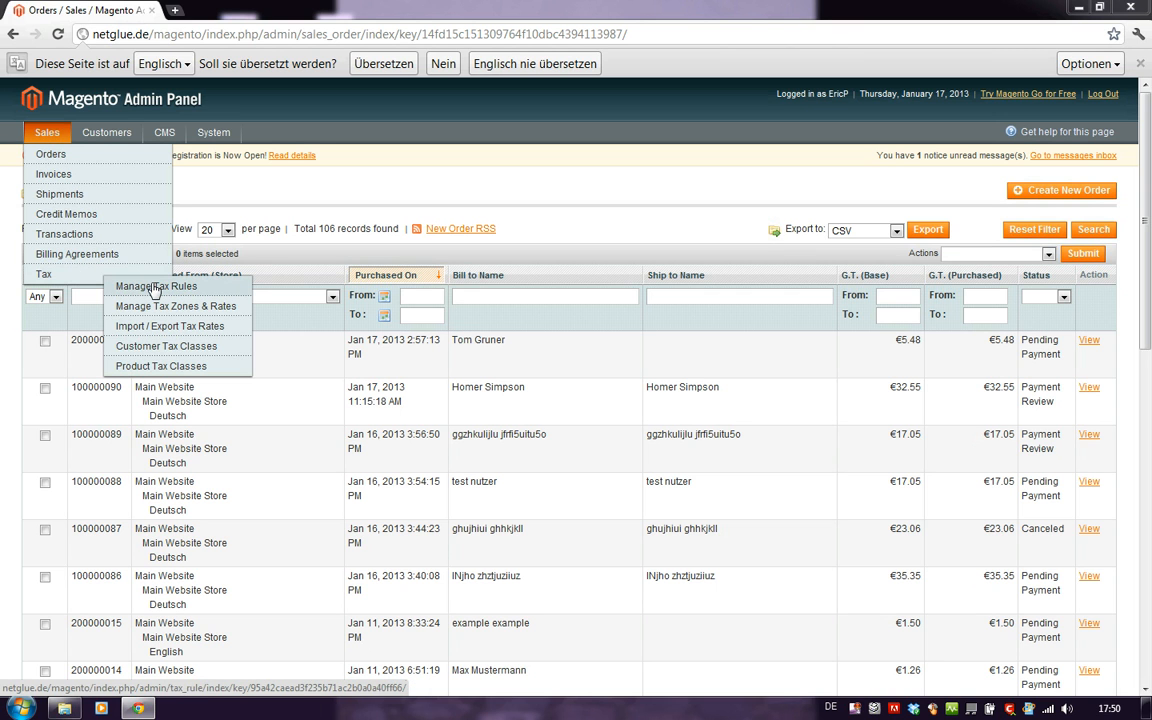
pyautogui.click(157, 368)
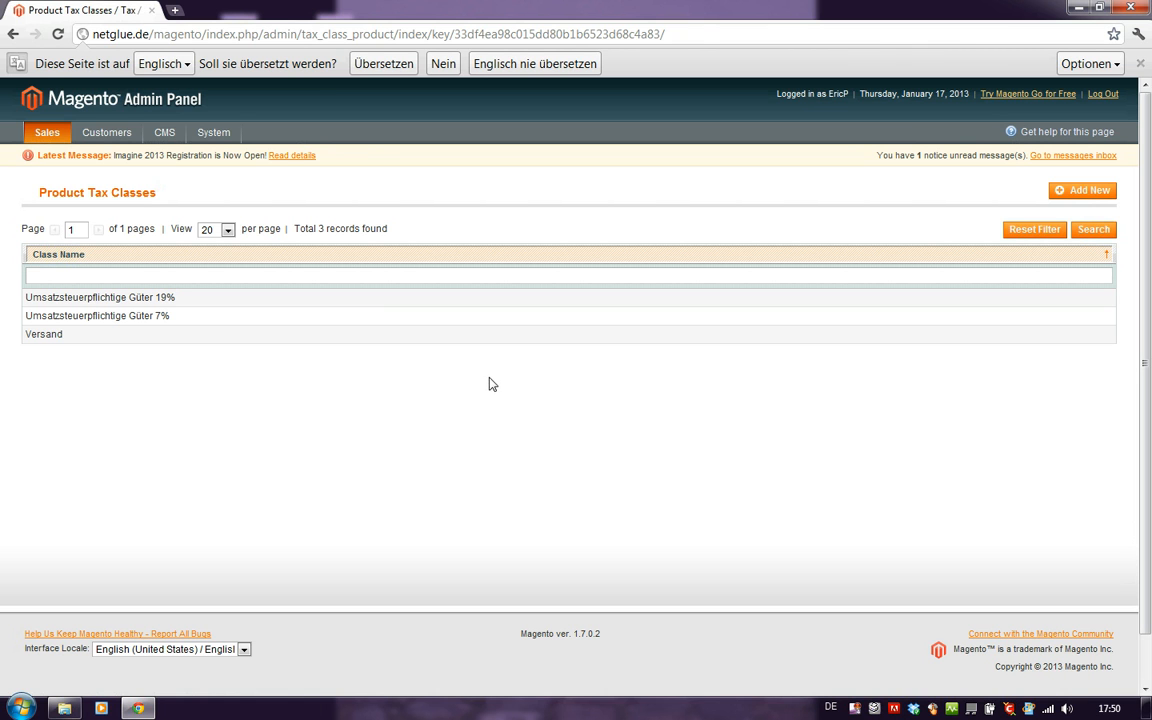
pyautogui.click(1086, 192)
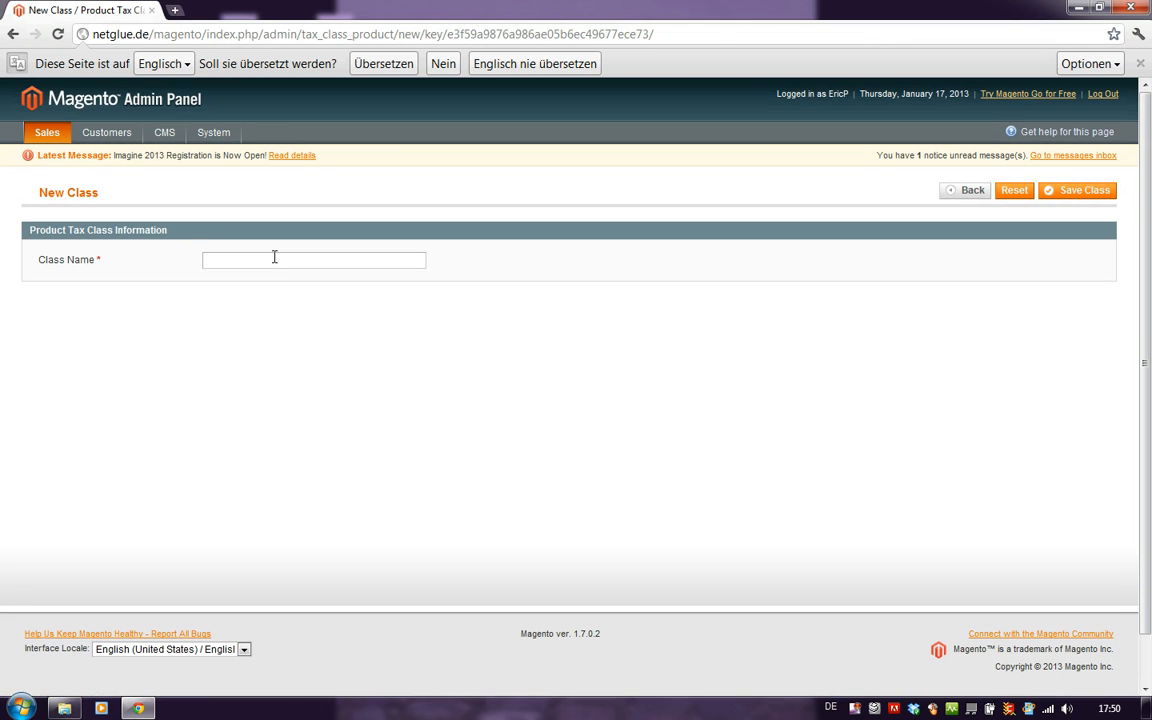
pyautogui.click(274, 257)
pyautogui.write('val')
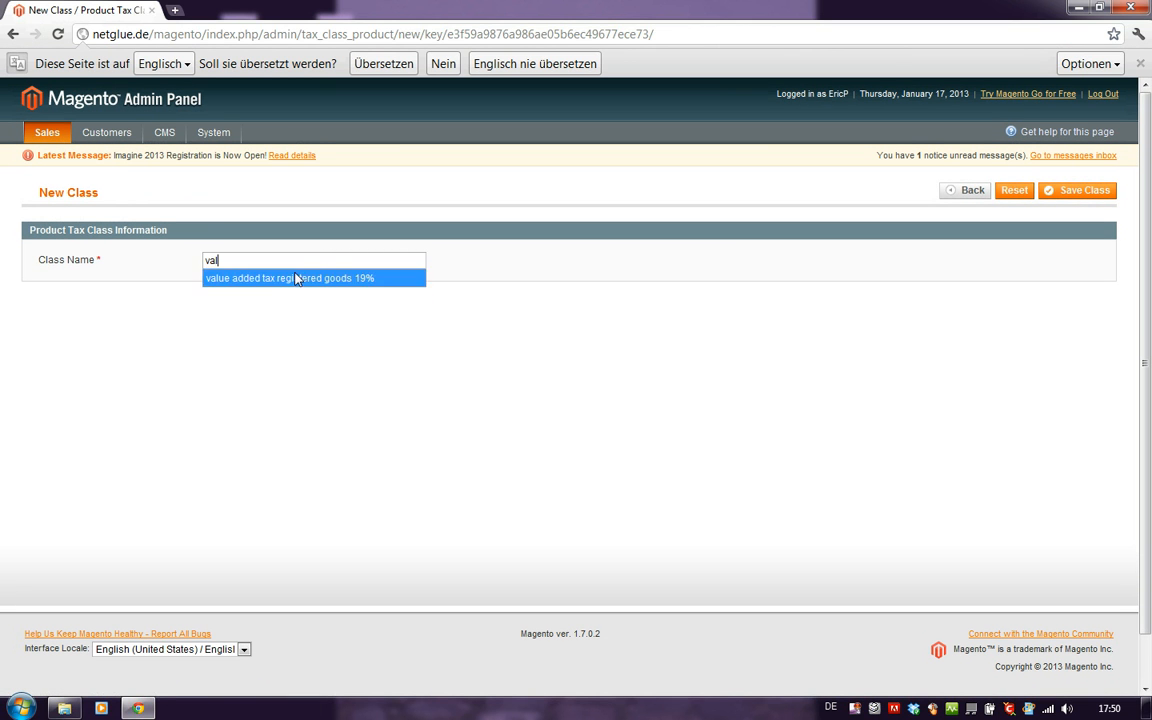
pyautogui.click(305, 279)
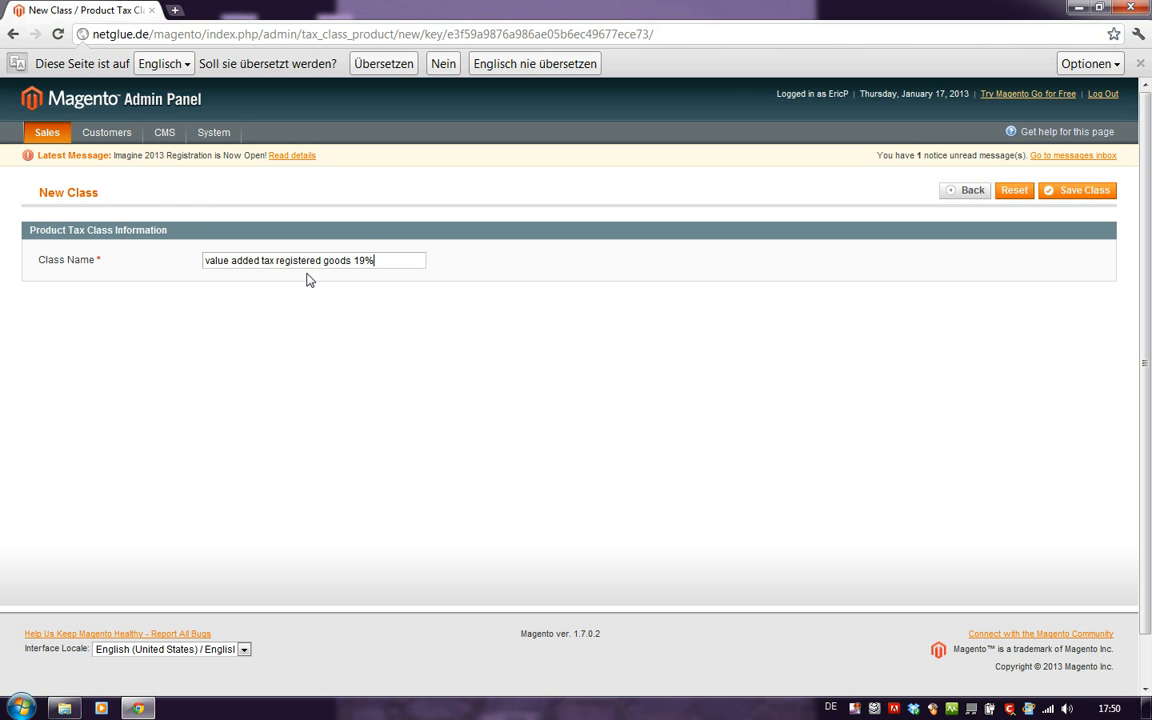
pyautogui.moveTo(360, 260); pyautogui.dragTo(376, 261)
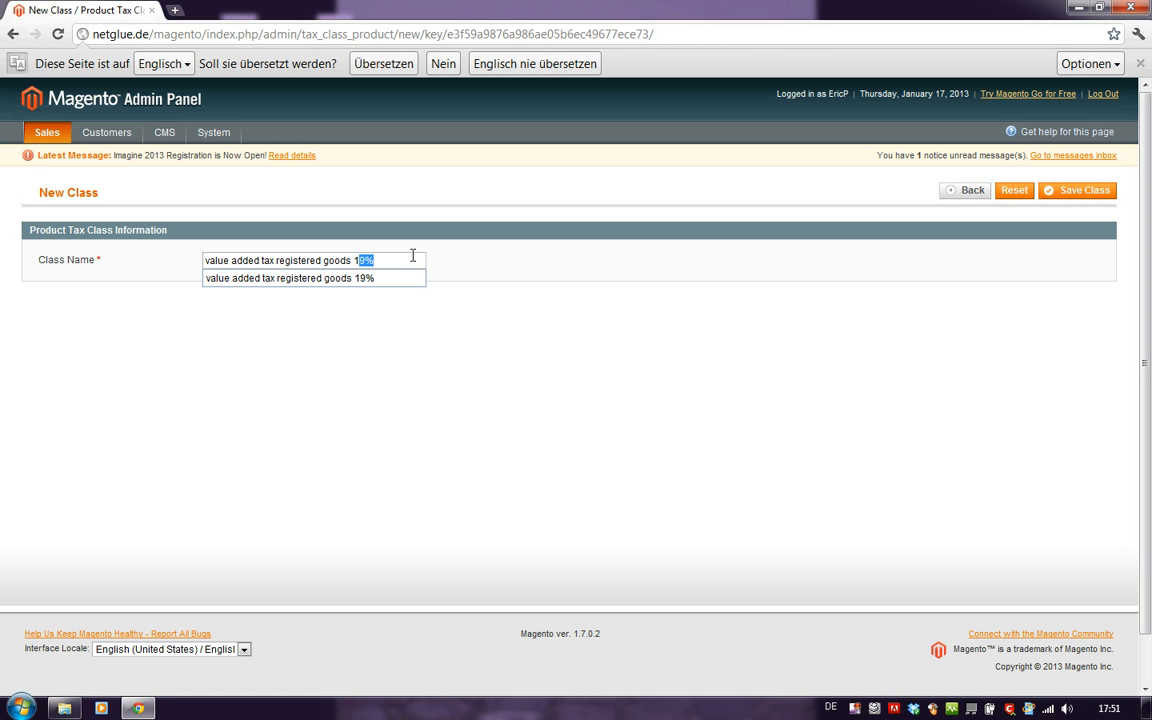
pyautogui.click(478, 262)
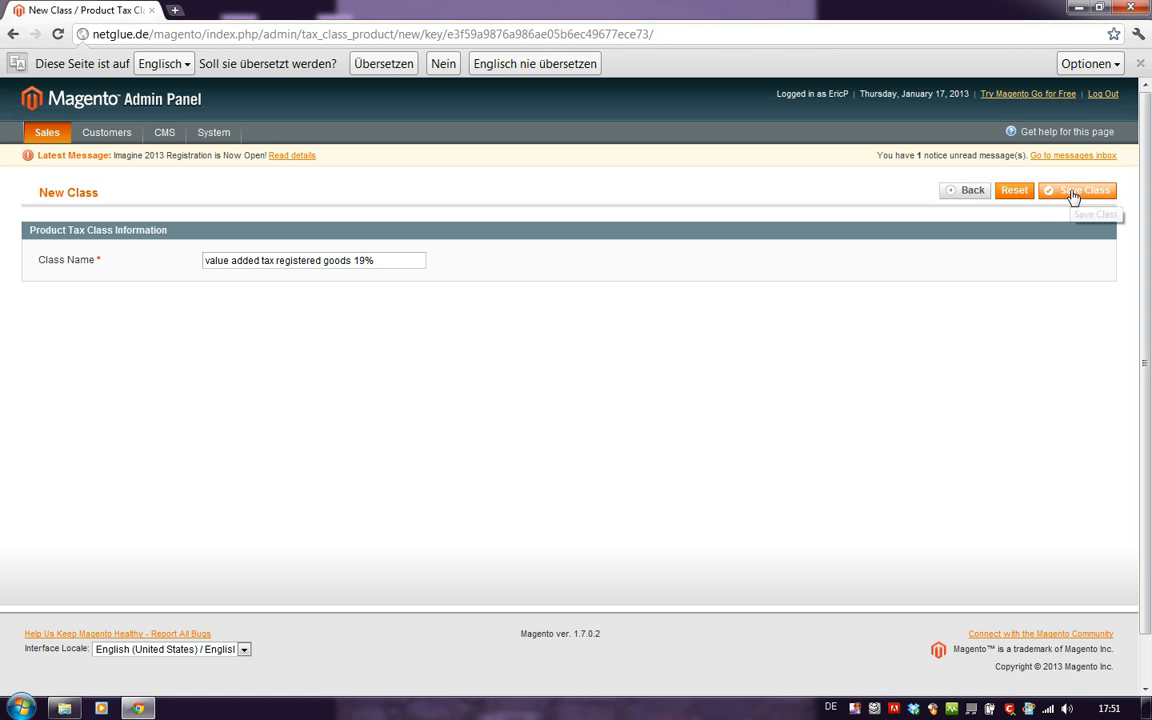
pyautogui.click(1073, 195)
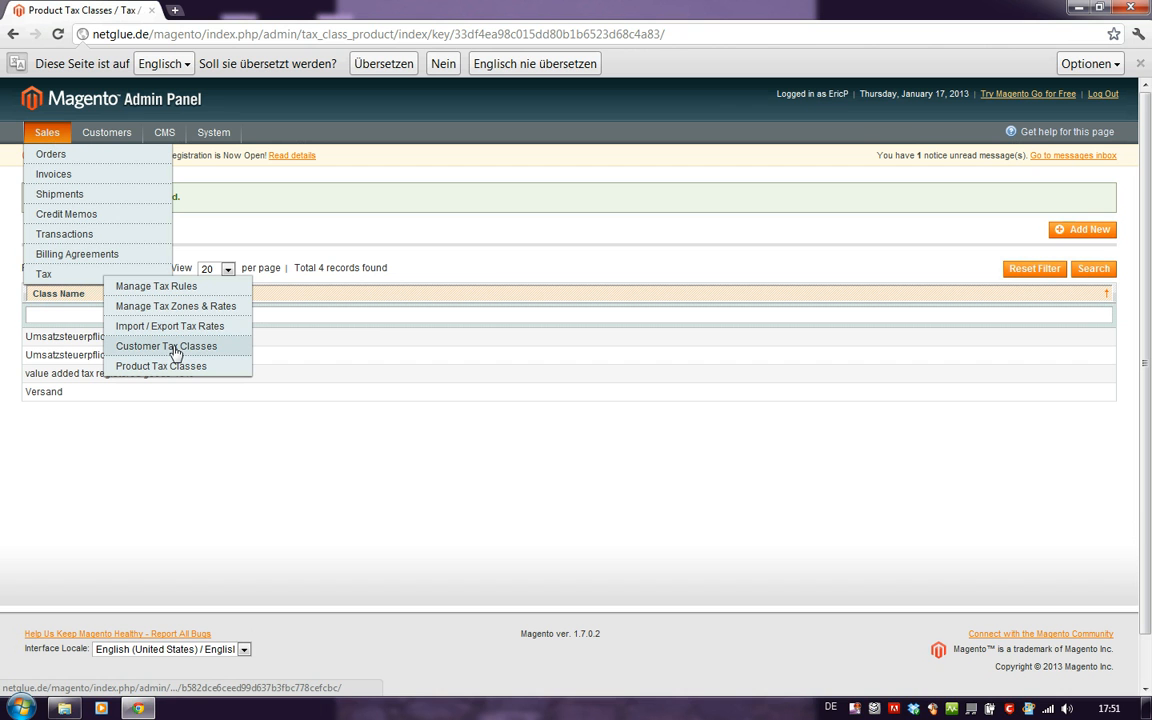
# Create and save a customer tax class named "retail customers".
pyautogui.click(172, 347)
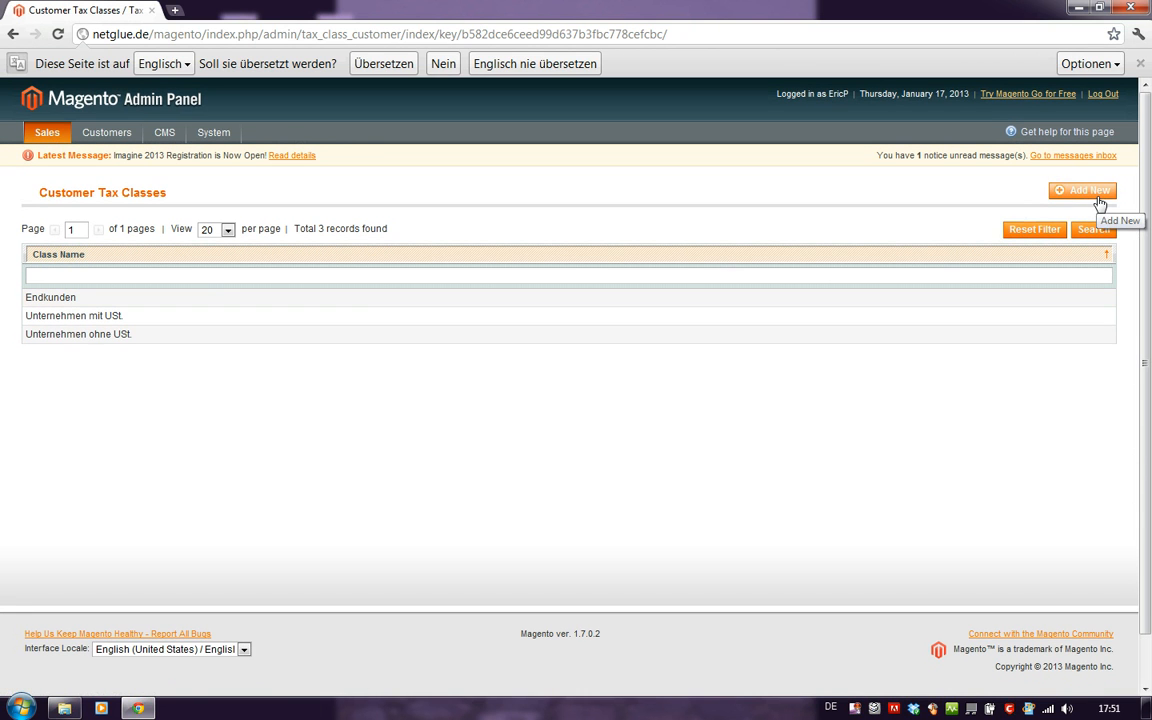
pyautogui.click(1099, 200)
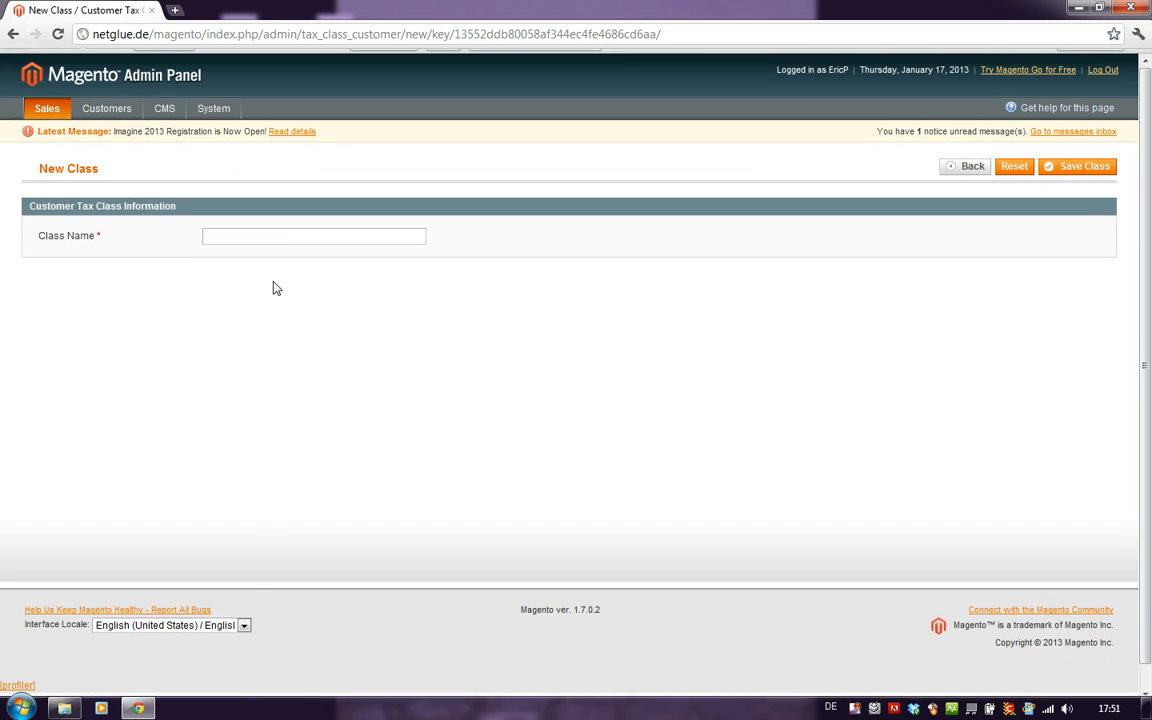
pyautogui.click(268, 263)
pyautogui.write('retail')
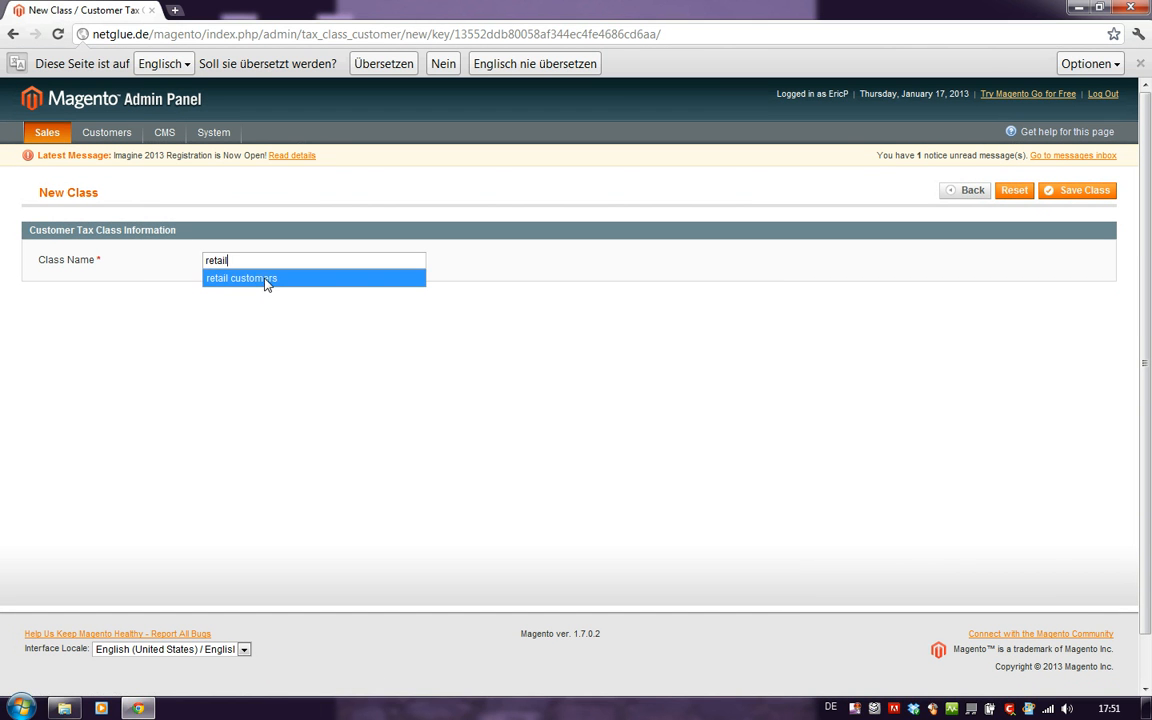
pyautogui.click(264, 281)
pyautogui.click(1074, 191)
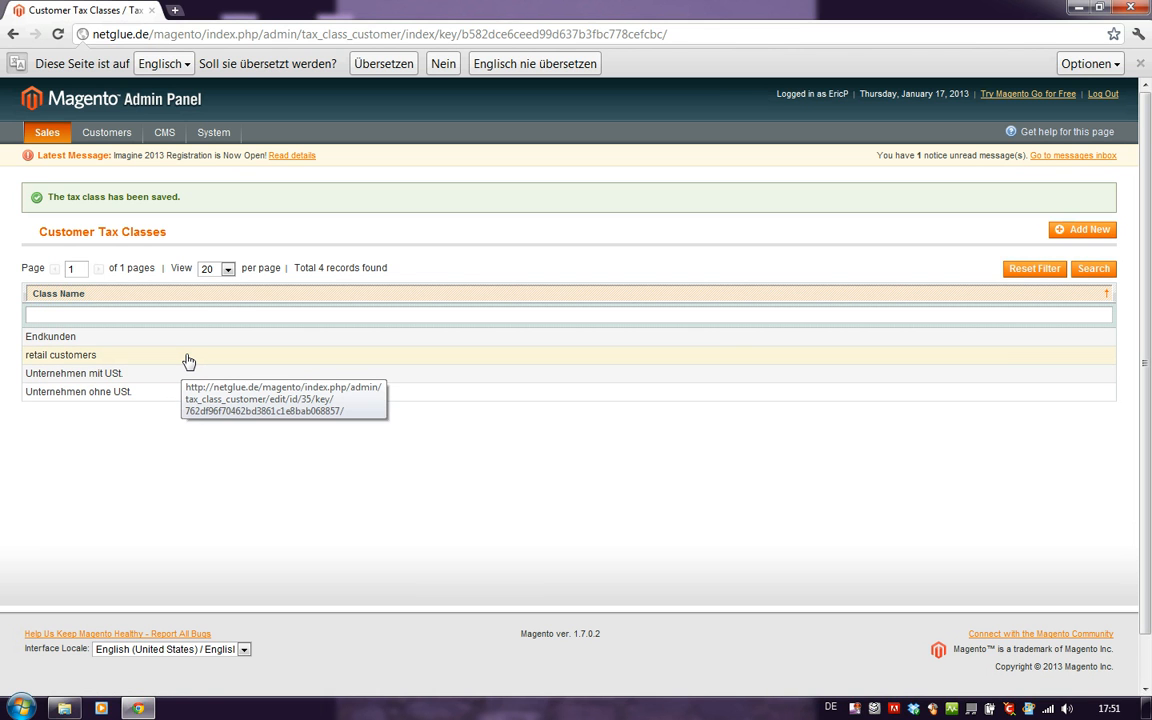
# Start a new tax rate under the tax zones and rates with the tax identifier "DE1 19%".
pyautogui.moveTo(46, 131)
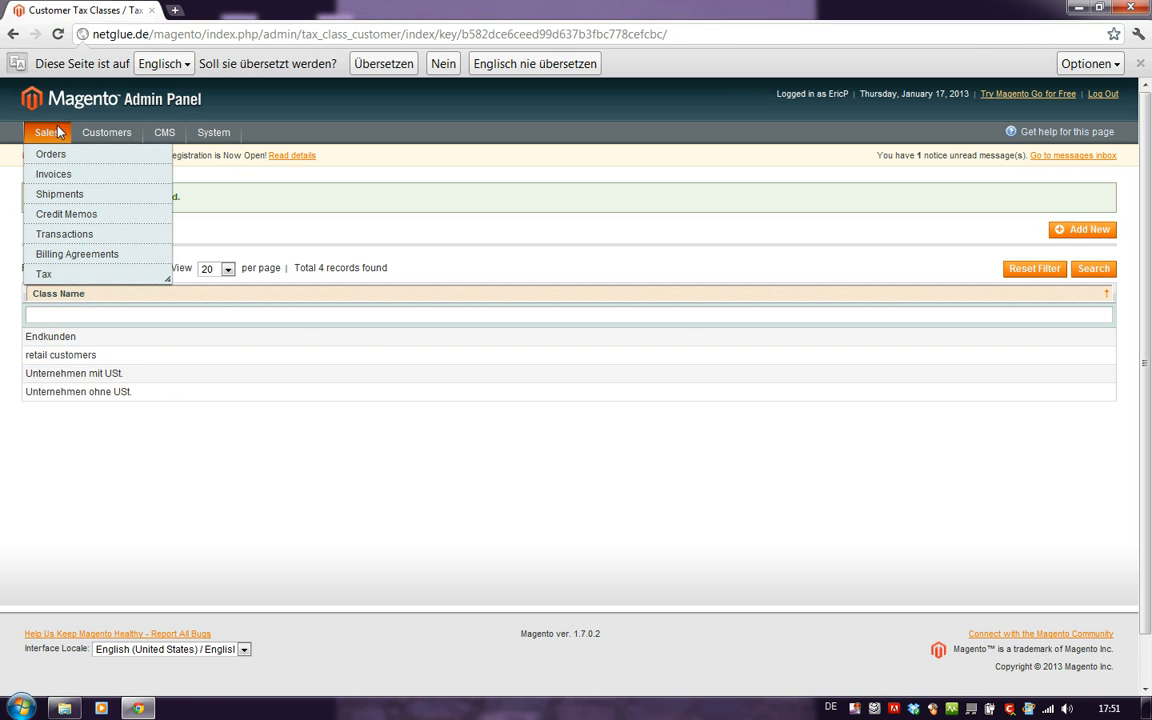
pyautogui.moveTo(70, 272)
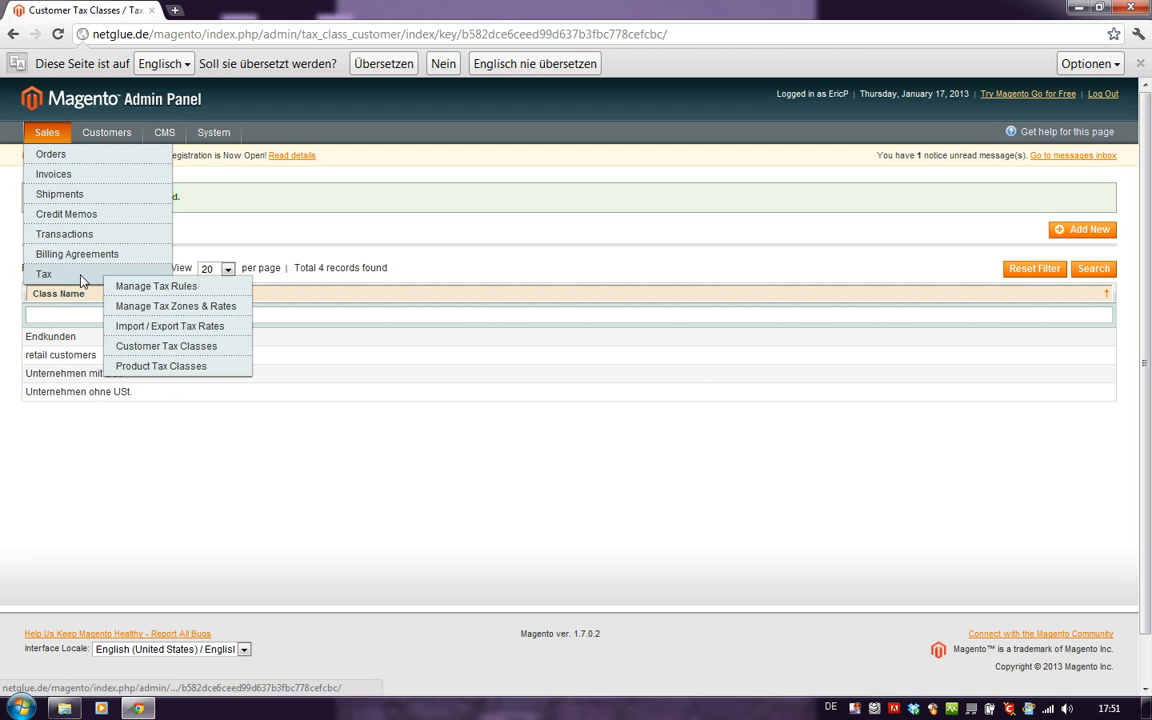
pyautogui.click(176, 307)
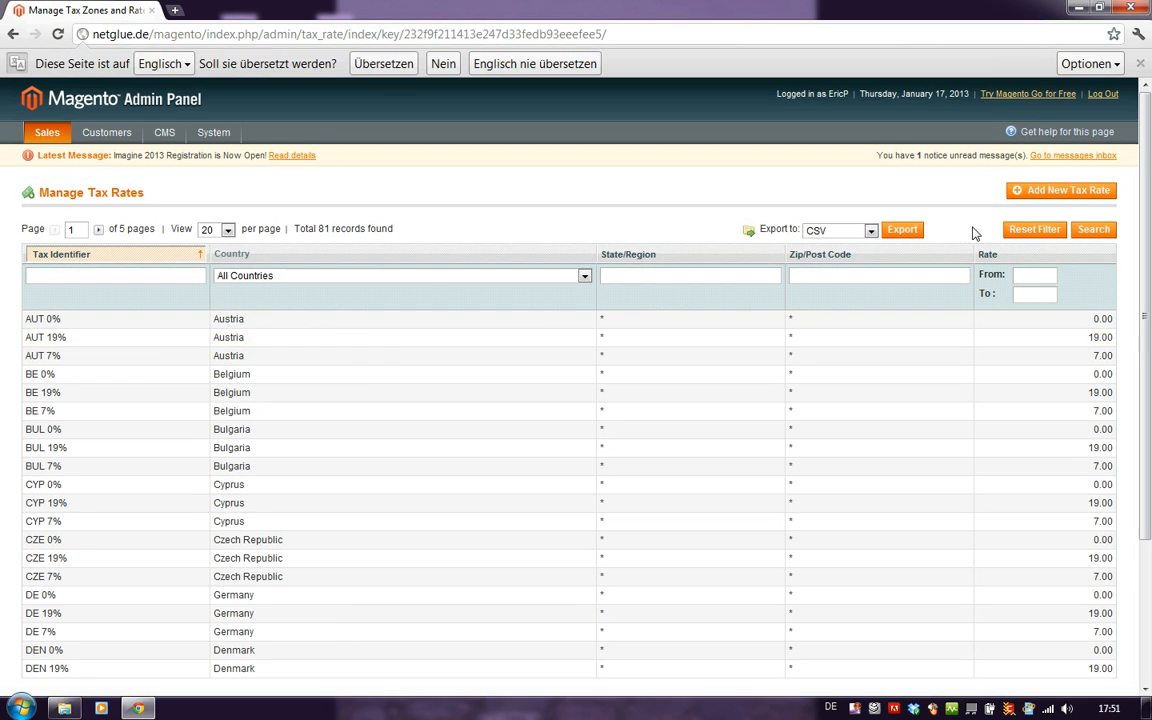
pyautogui.click(1040, 196)
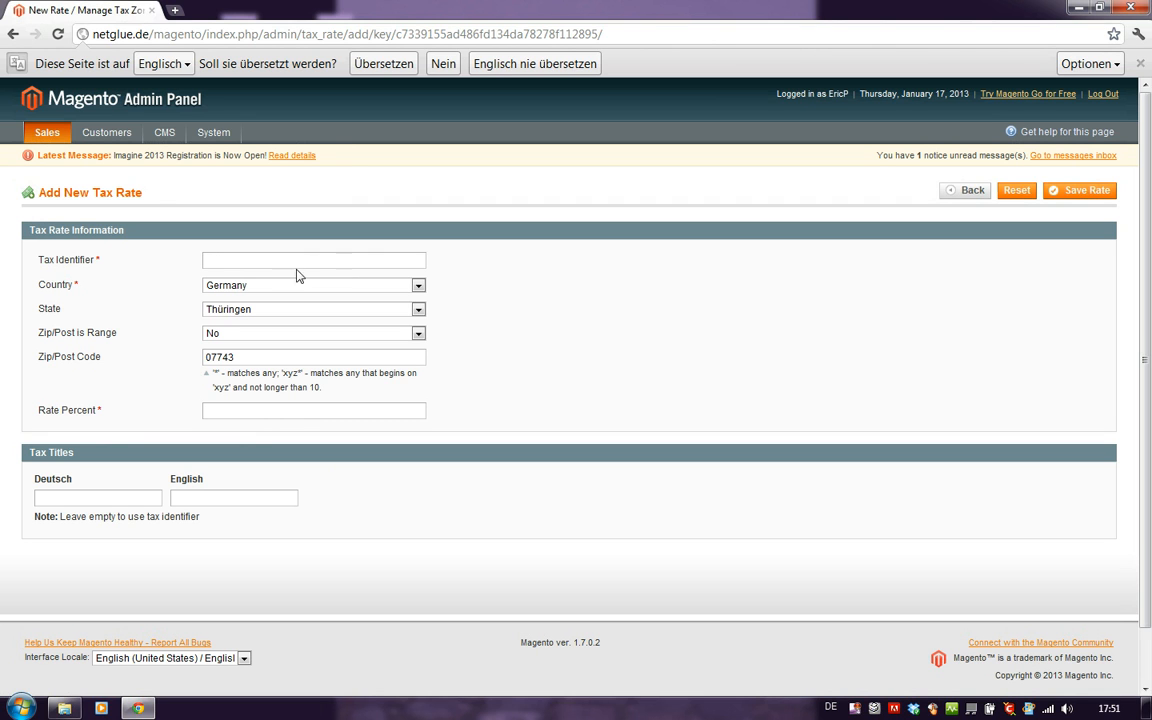
pyautogui.click(276, 260)
pyautogui.write('DE')
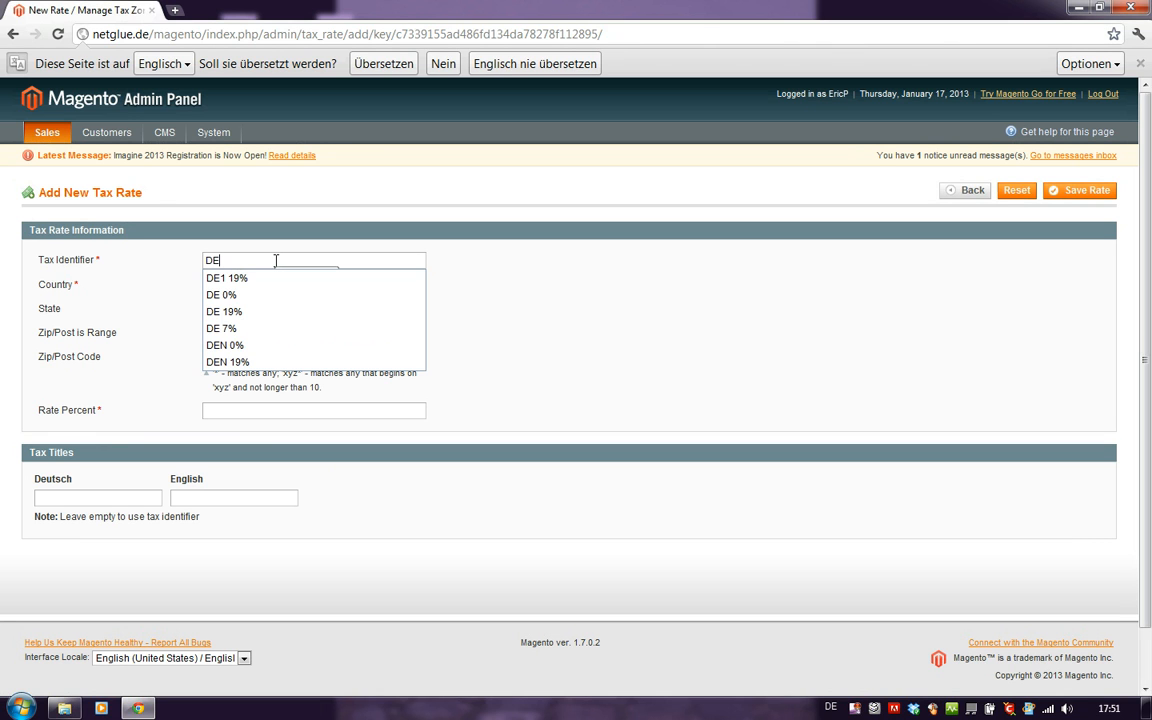
pyautogui.write('1')
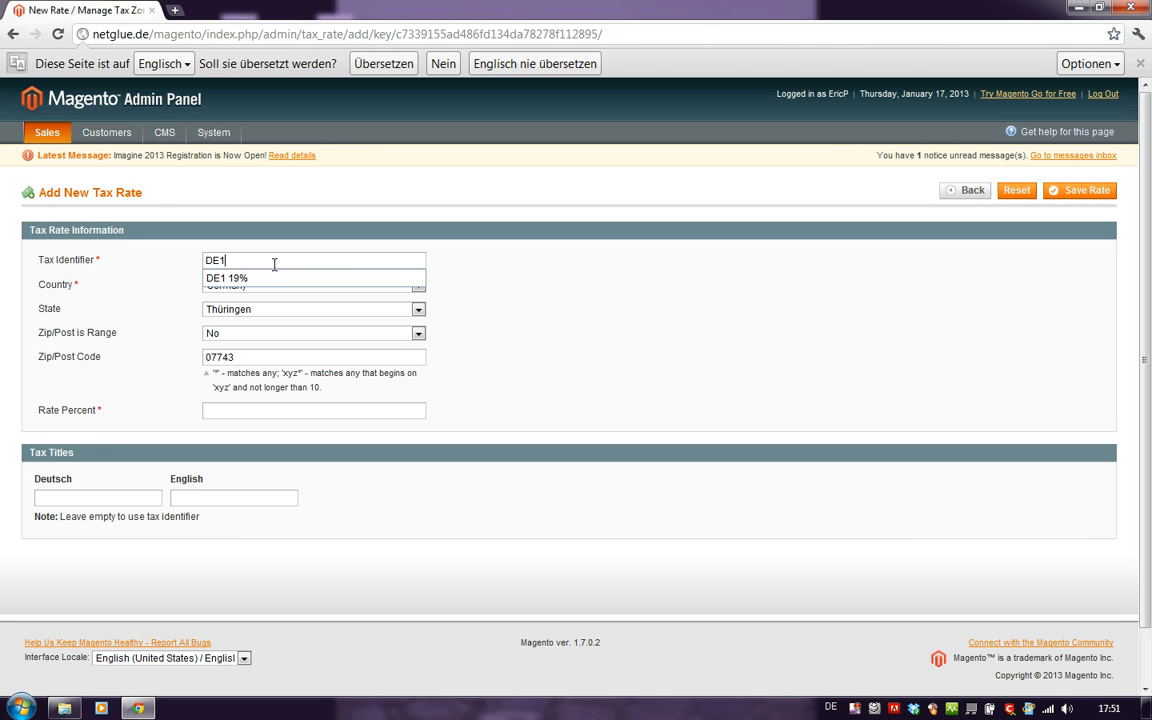
pyautogui.click(276, 279)
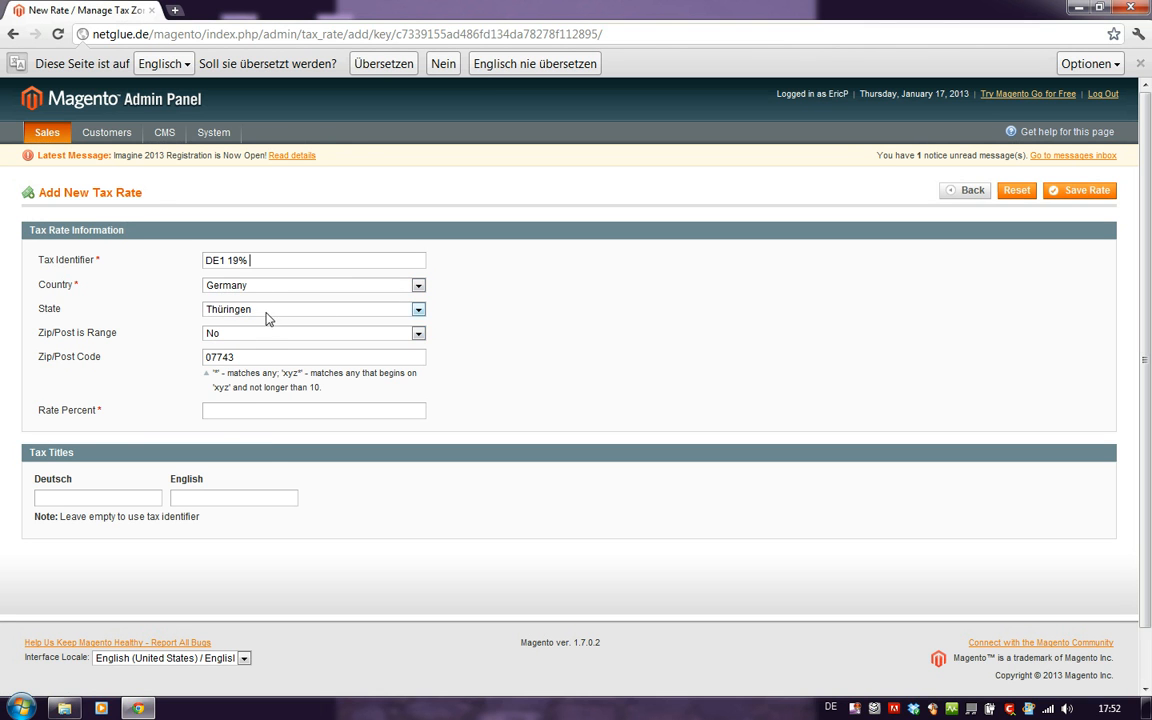
# Make the tax rate apply to every German state and post code by setting both State and Zip/Post Code to *.
pyautogui.click(268, 310)
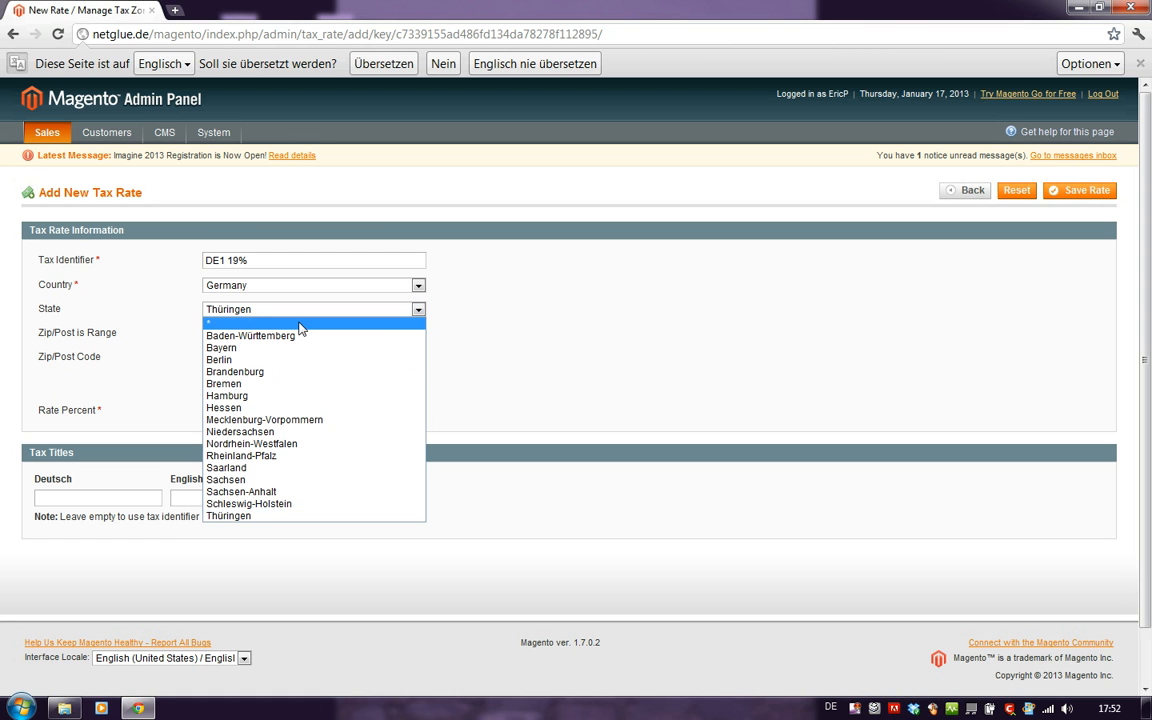
pyautogui.click(301, 324)
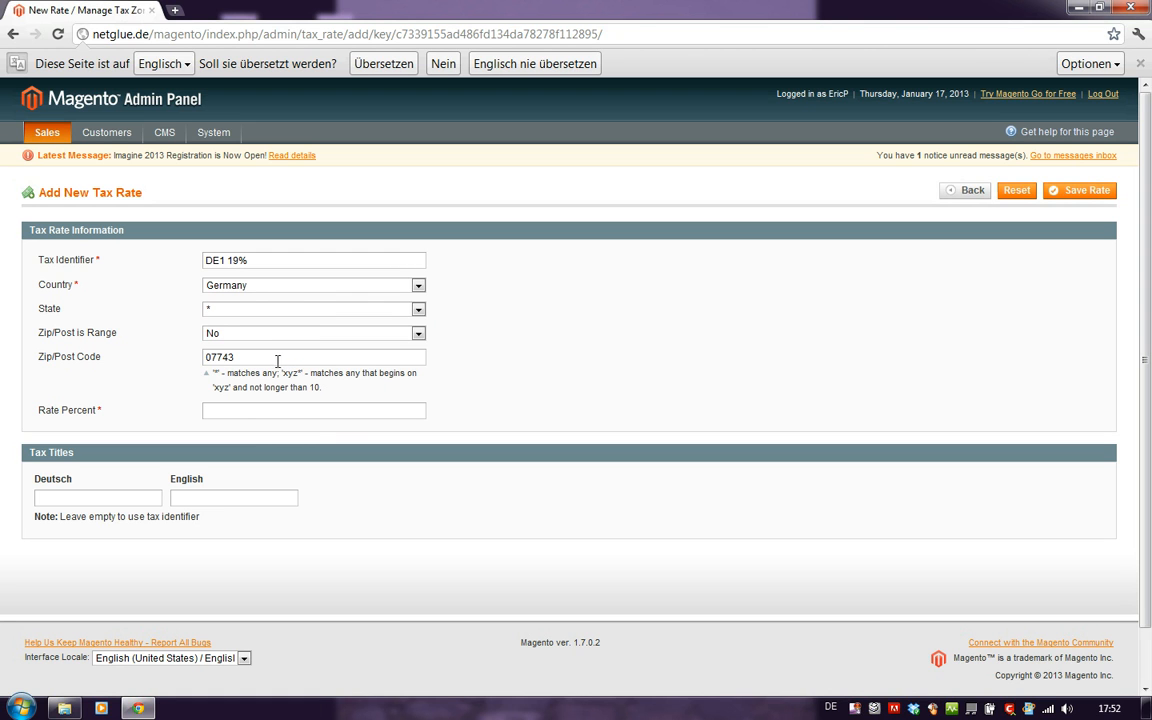
pyautogui.doubleClick(272, 358)
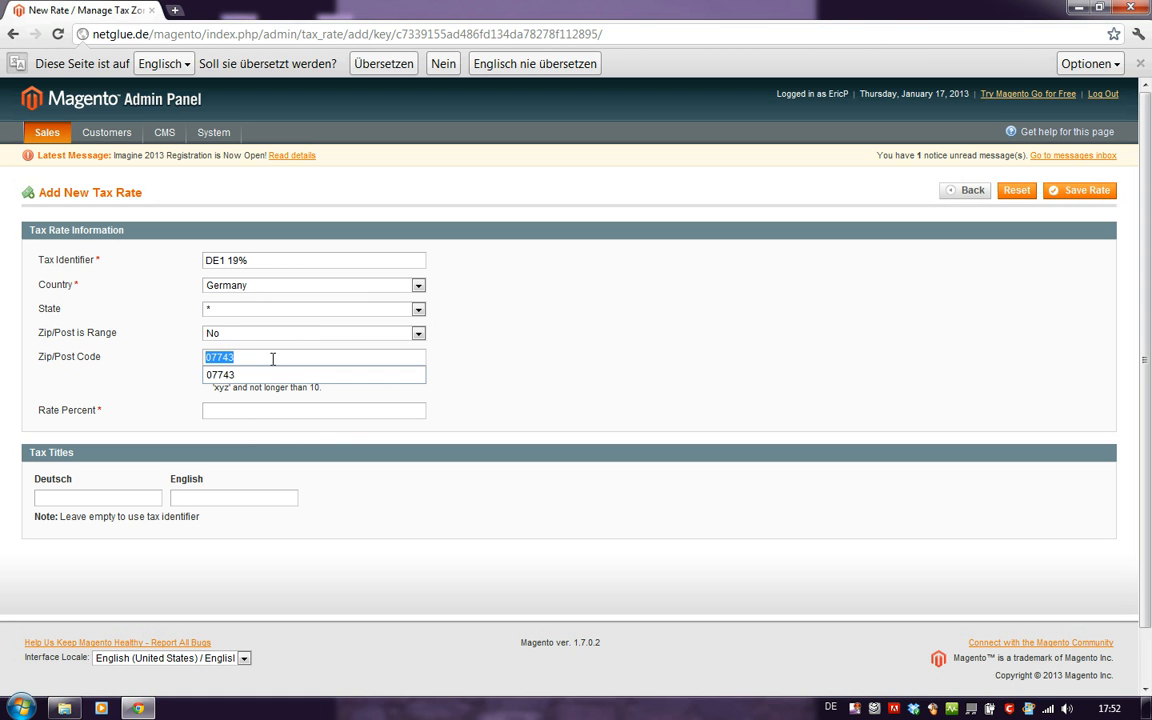
pyautogui.write('*')
pyautogui.click(348, 376)
# Set the rate percent to 19, leave the tax titles empty and save the tax rate.
pyautogui.click(296, 410)
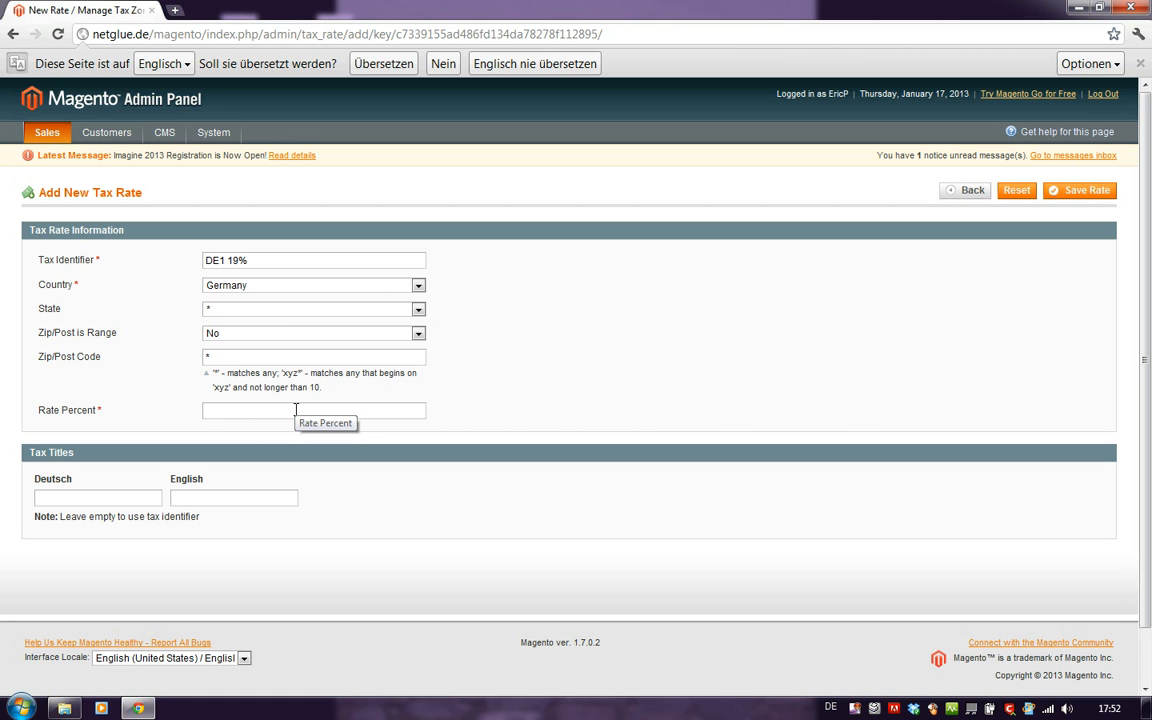
pyautogui.write('19')
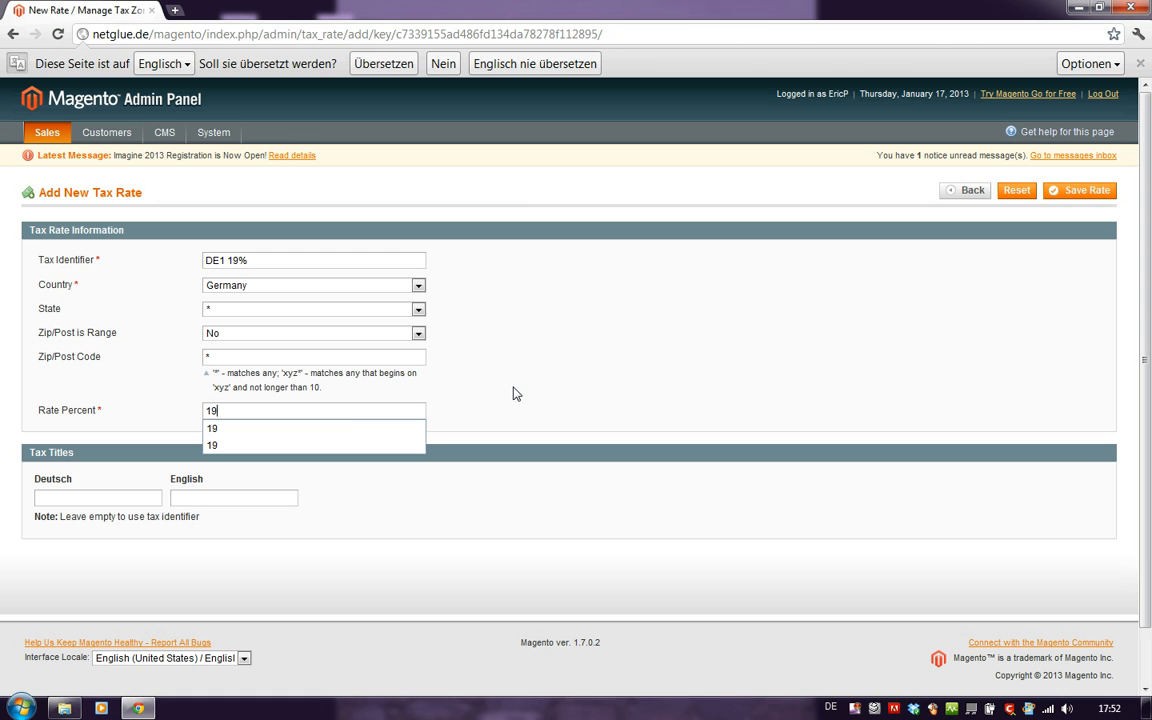
pyautogui.click(152, 497)
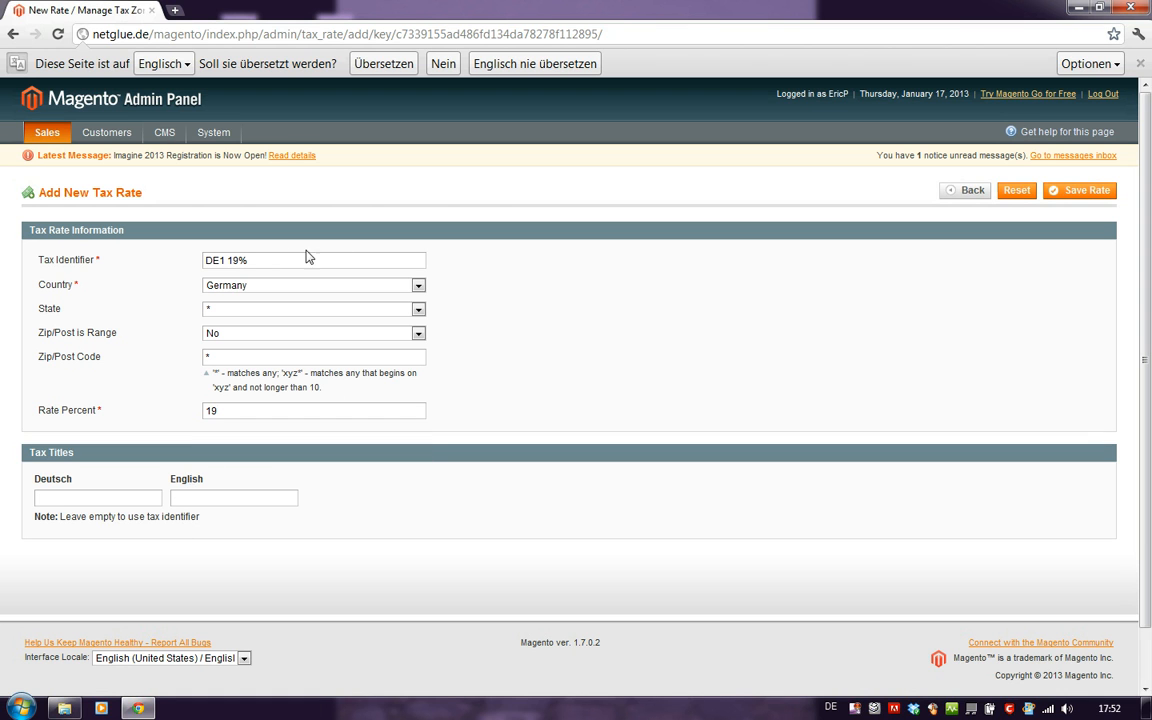
pyautogui.moveTo(265, 258); pyautogui.dragTo(158, 265)
pyautogui.click(532, 400)
pyautogui.click(1079, 193)
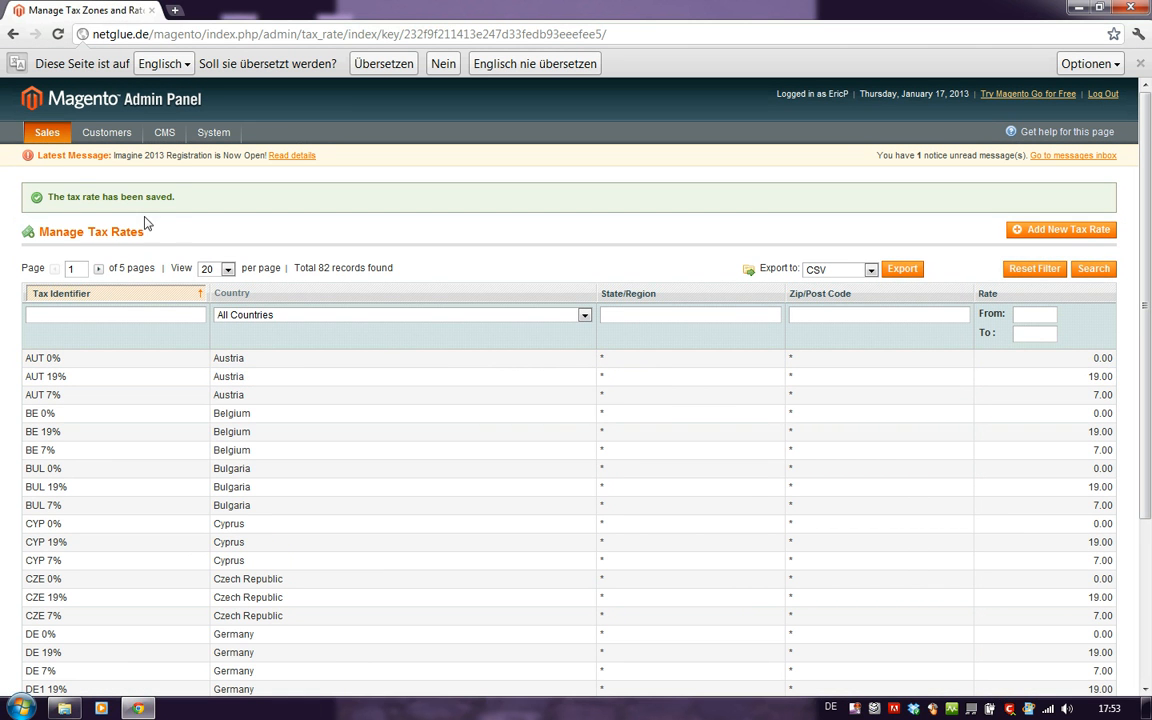
# Start a new tax rule and name it "retail customers".
pyautogui.moveTo(47, 137)
pyautogui.moveTo(65, 274)
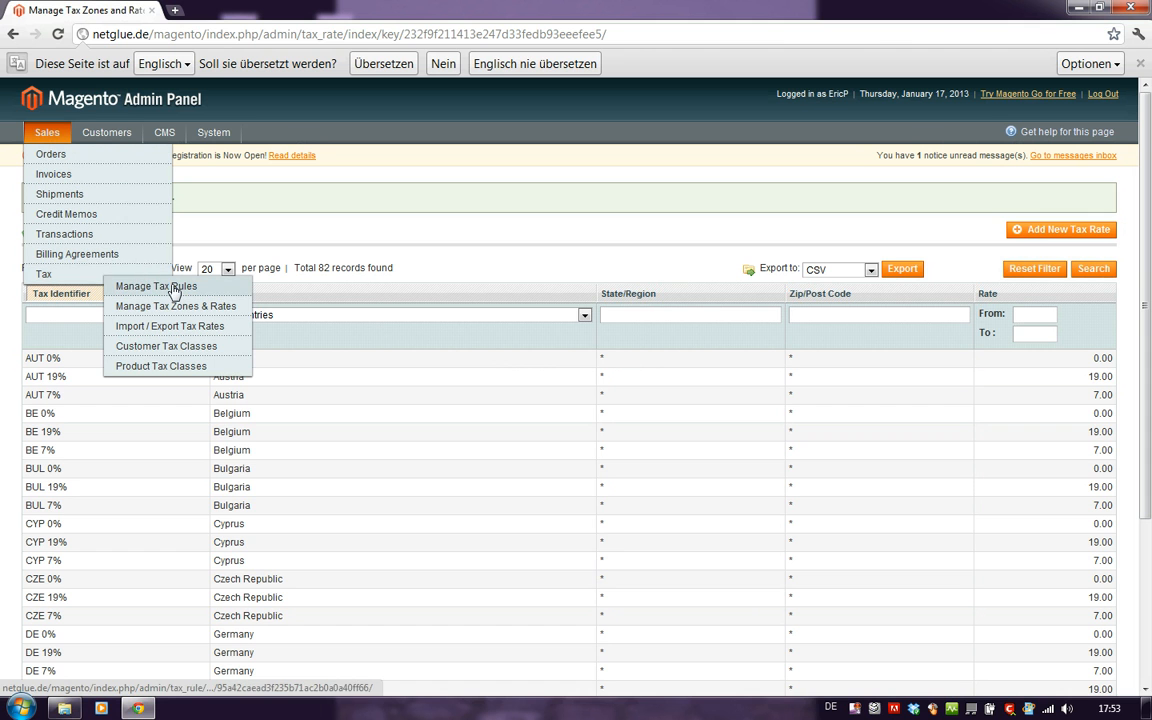
pyautogui.click(175, 287)
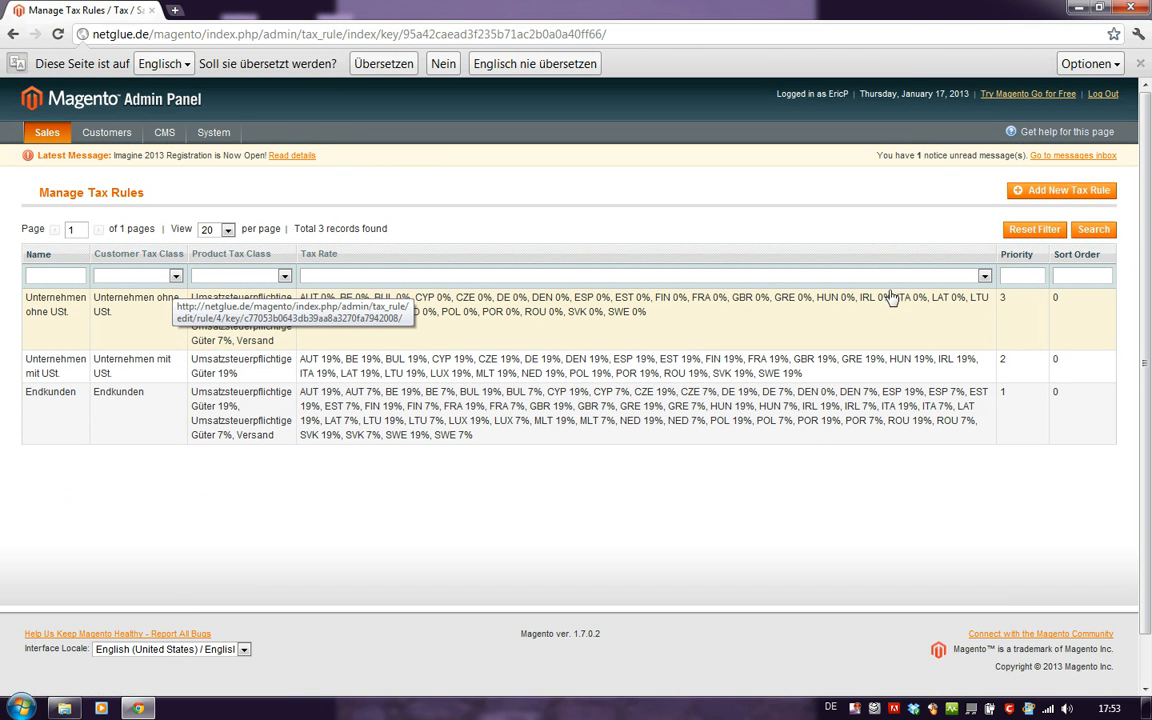
pyautogui.click(1026, 193)
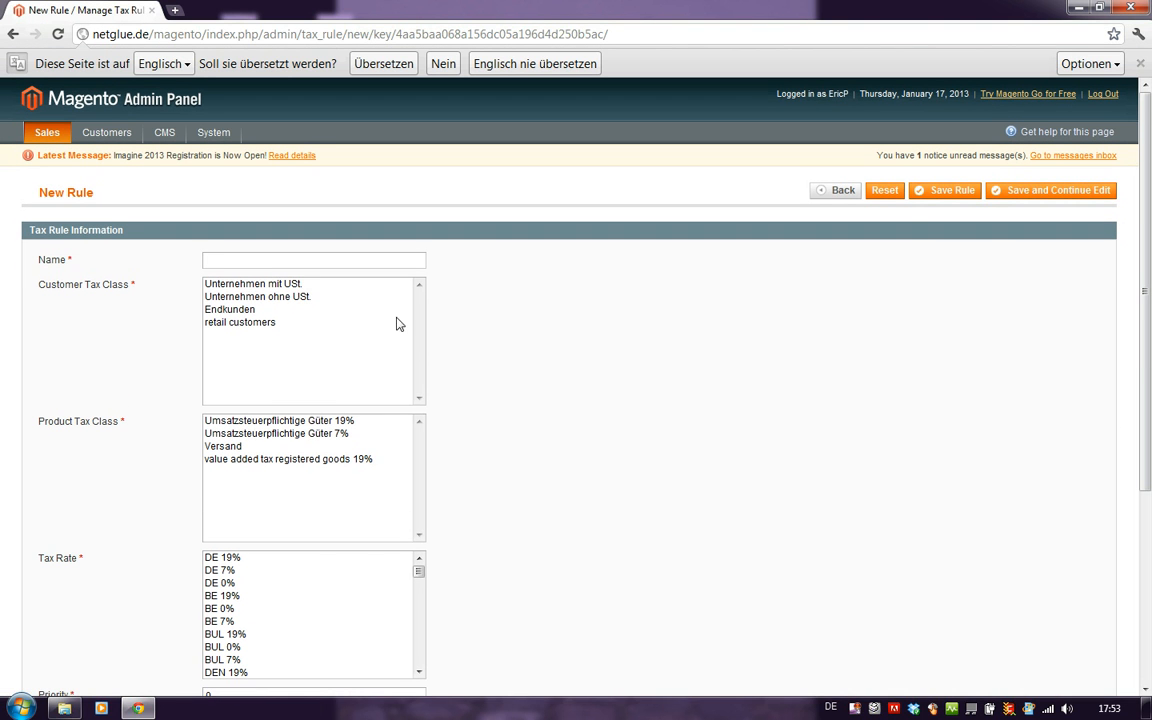
pyautogui.click(292, 261)
pyautogui.write('retail')
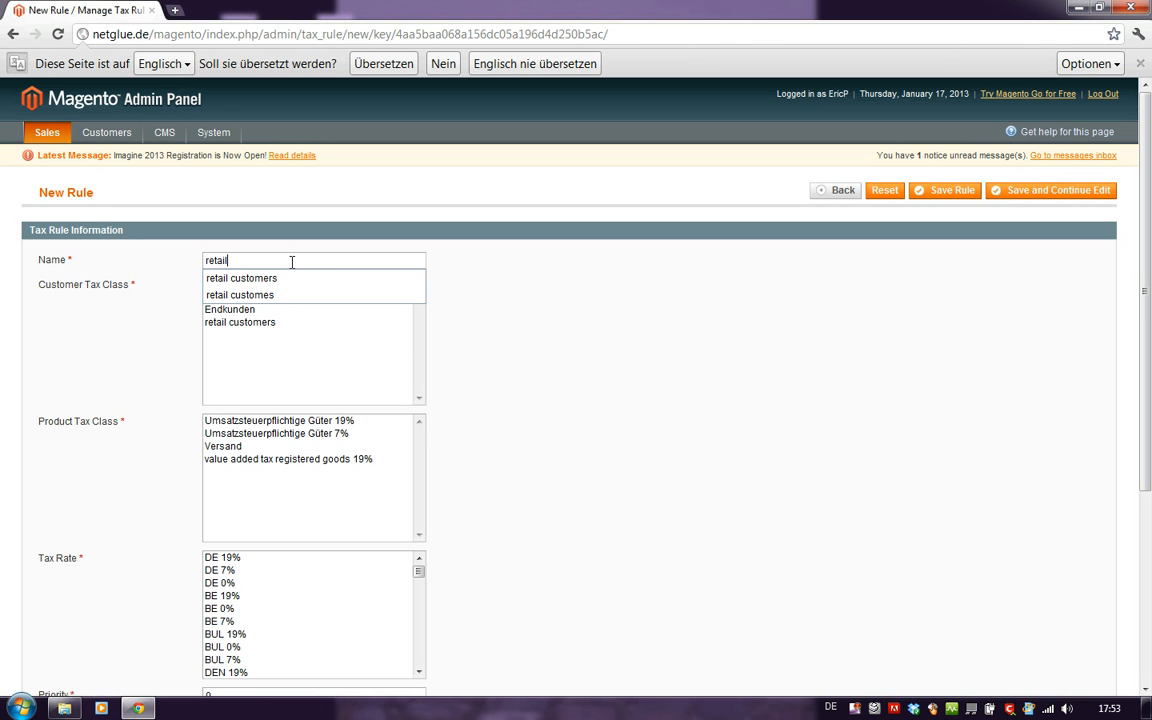
pyautogui.click(283, 278)
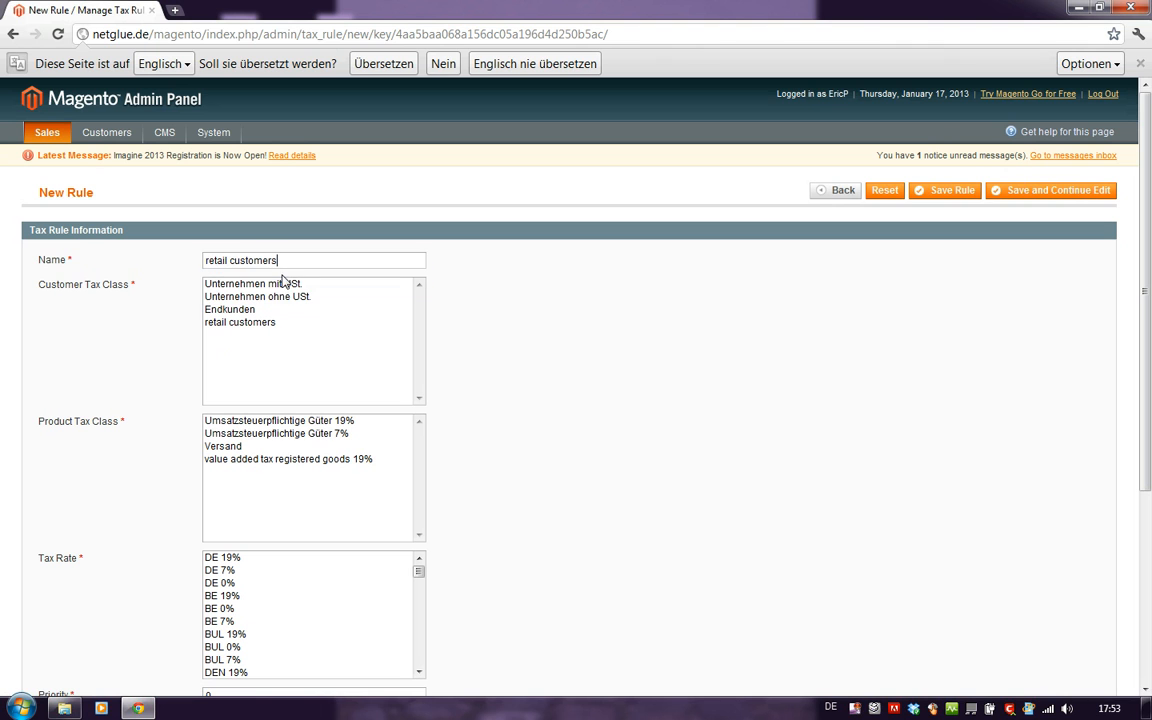
# Assign customer class "retail customers", product class "value added tax registered goods 19%" and tax rate "DE1 19%" to the rule, and save it.
pyautogui.click(260, 326)
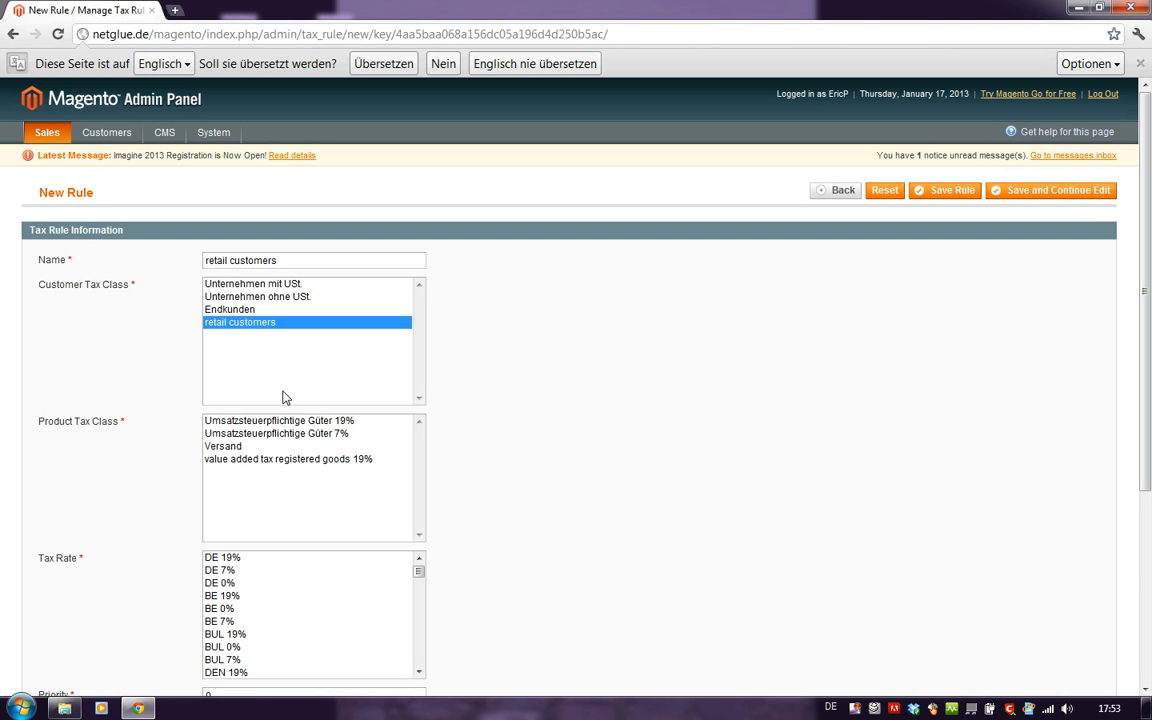
pyautogui.click(258, 462)
pyautogui.scroll(-1, 540, 434)
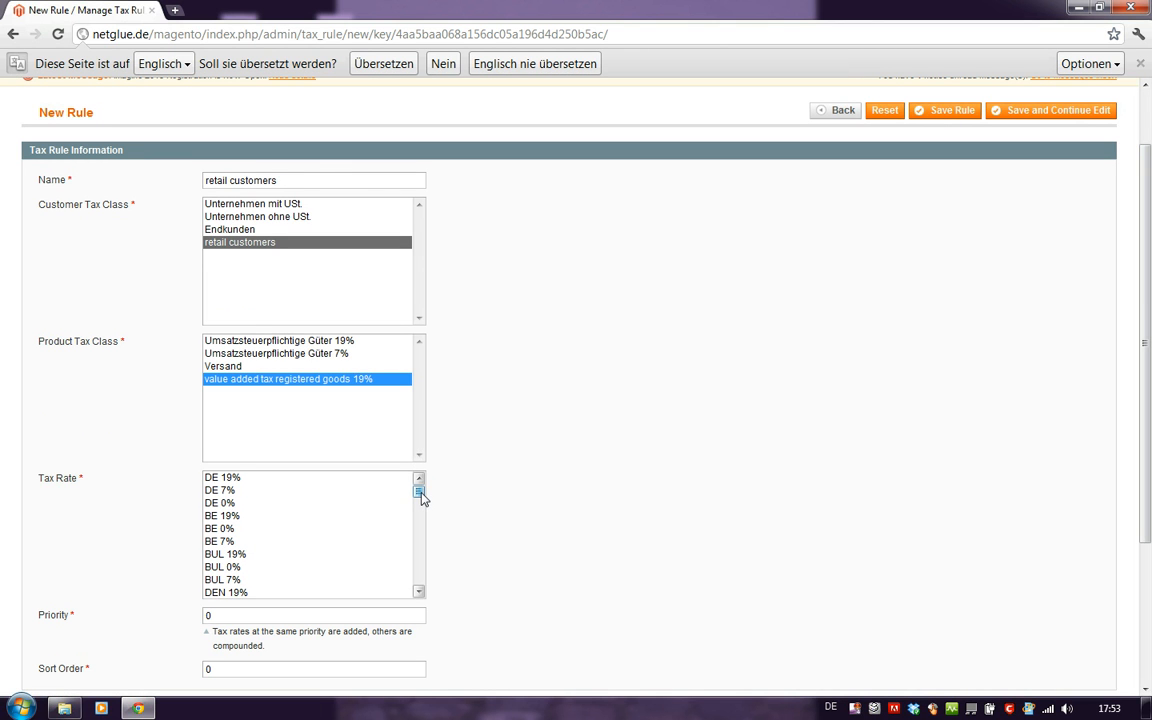
pyautogui.moveTo(420, 492); pyautogui.dragTo(419, 580)
pyautogui.click(250, 593)
pyautogui.scroll(-1, 550, 505)
pyautogui.scroll(1, 558, 496)
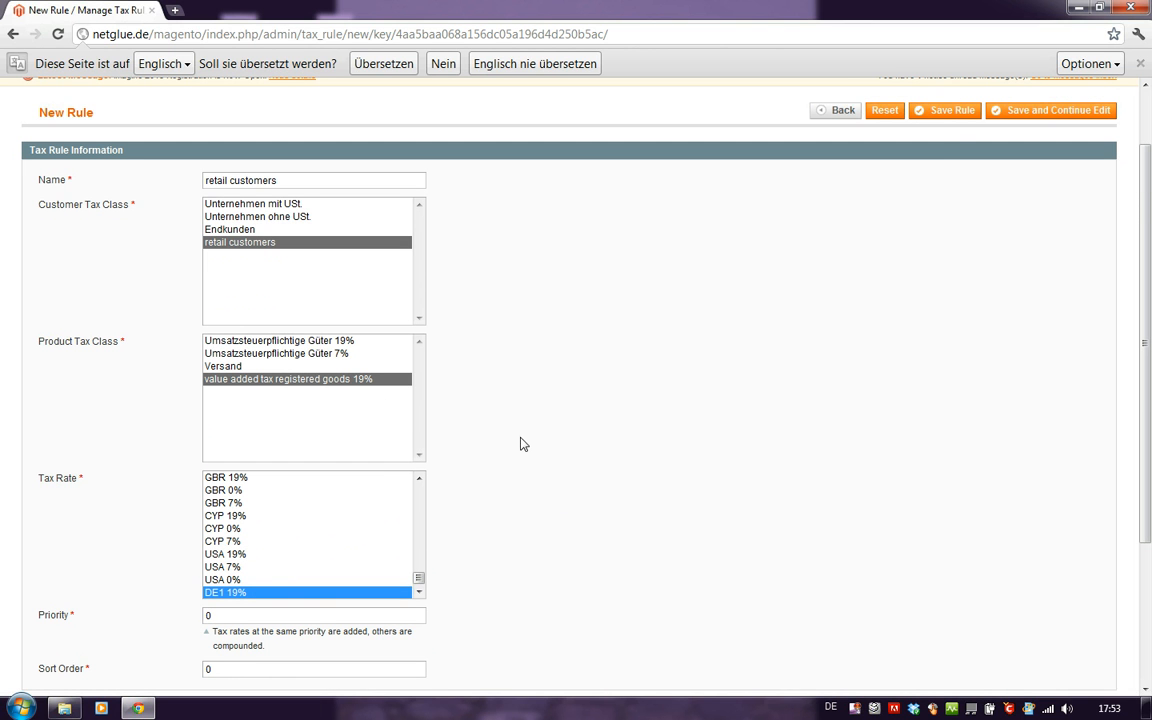
pyautogui.click(940, 118)
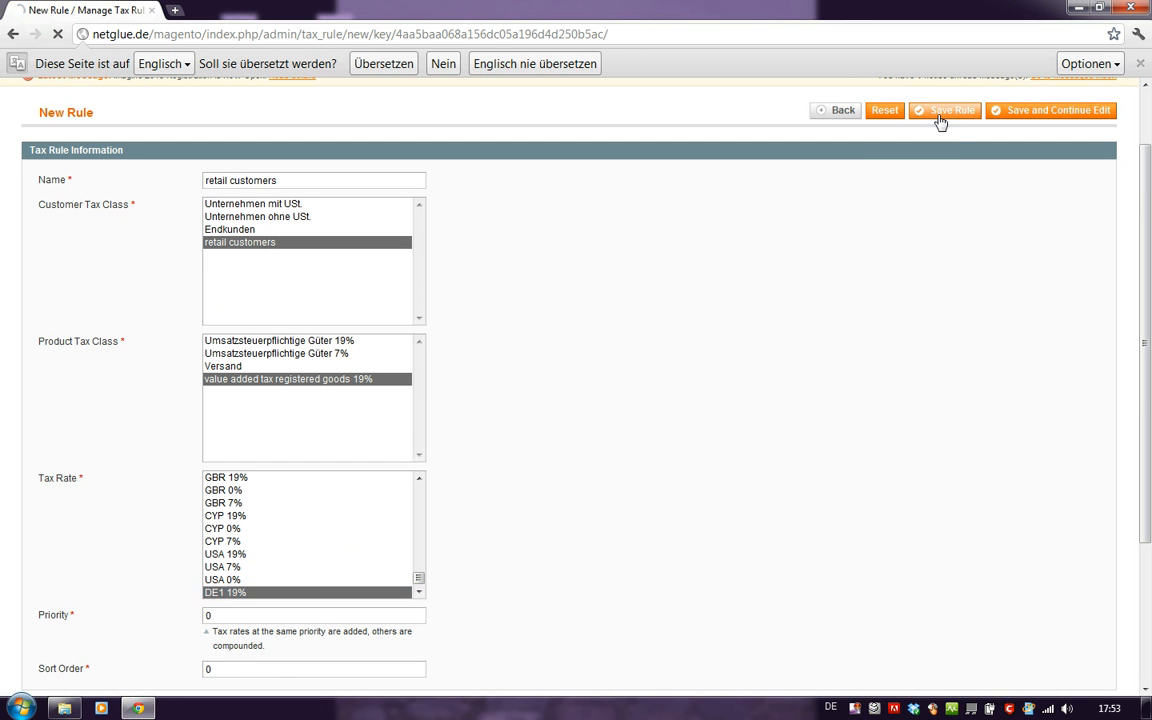